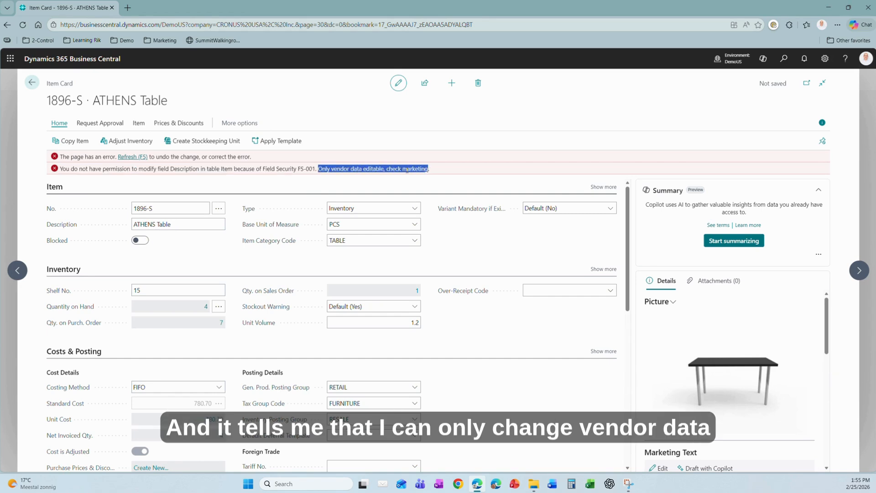
- Refresh the item card to discard the description change, and set the Vendor Item No. to 123 ABC
click(428, 170)
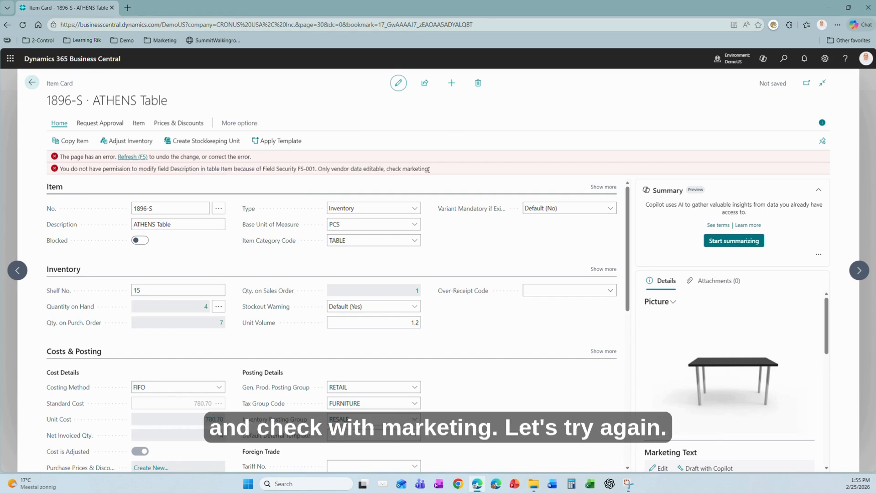
click(131, 158)
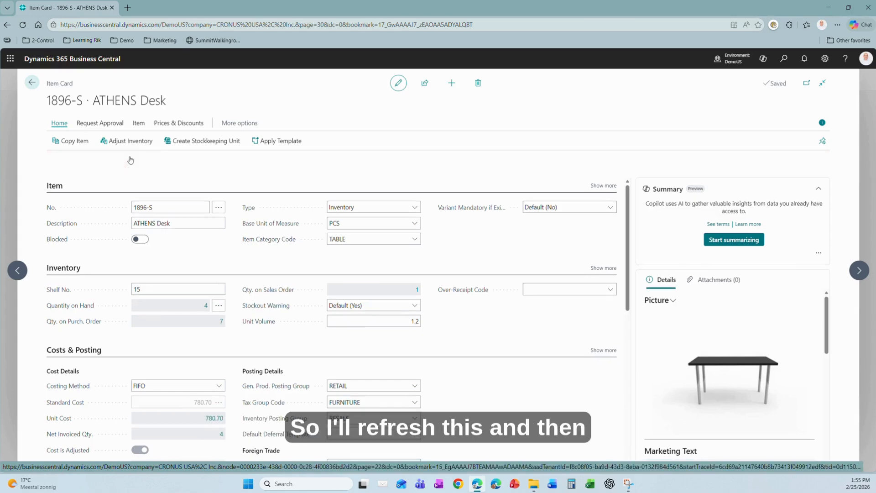
scroll(313, 264, down, 5)
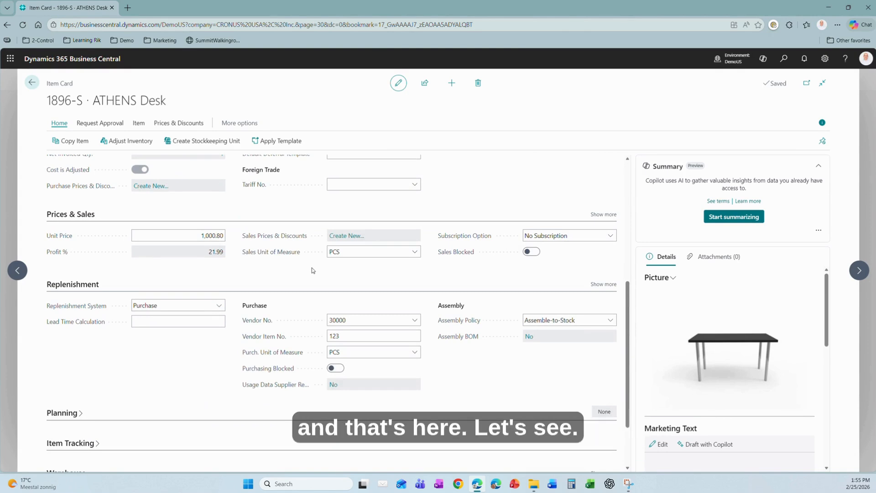
click(365, 336)
click(366, 336)
text(ABC)
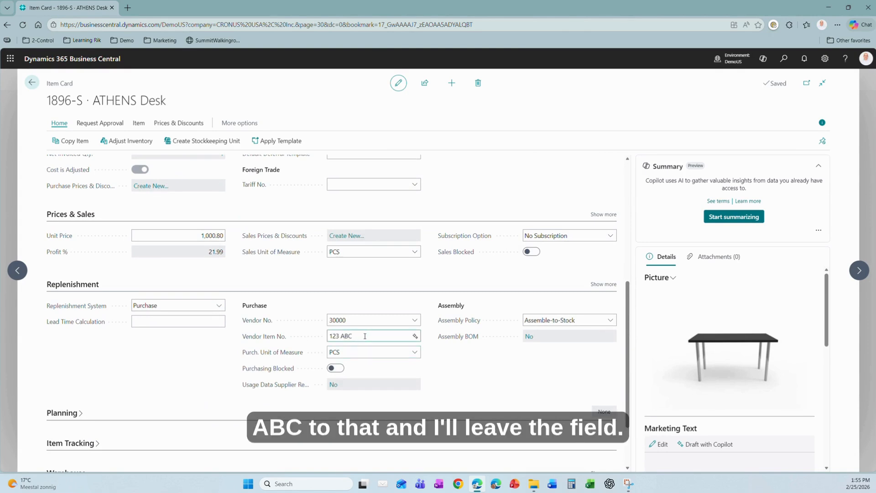
key(Tab)
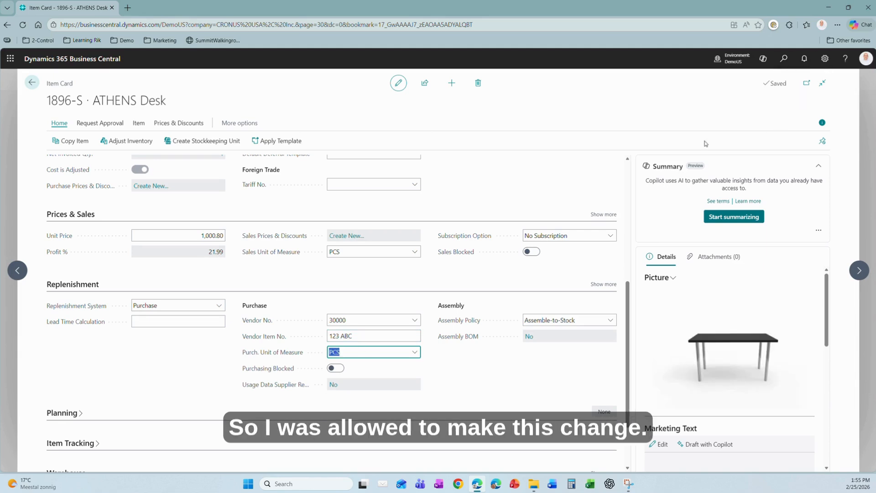
- Search for the Field Security List and open rule FS-001 for purchase related fields
click(784, 58)
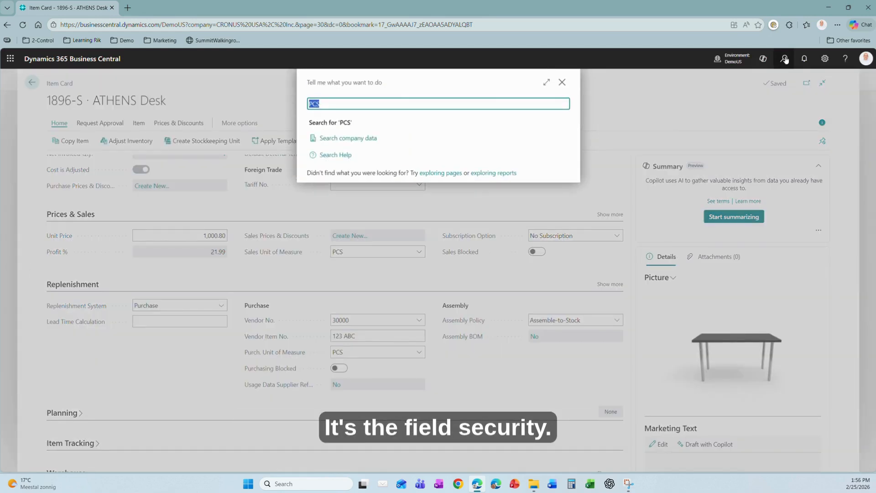
text(filed se)
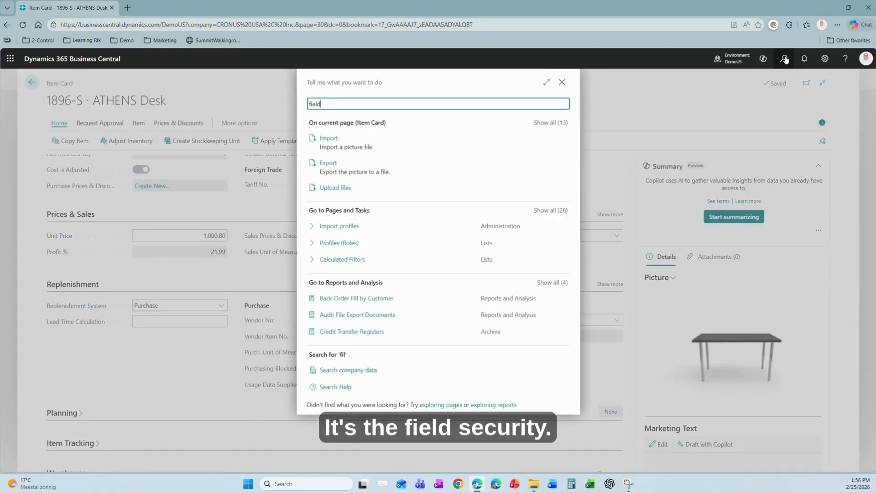
text(cutr)
key(BackSpace)
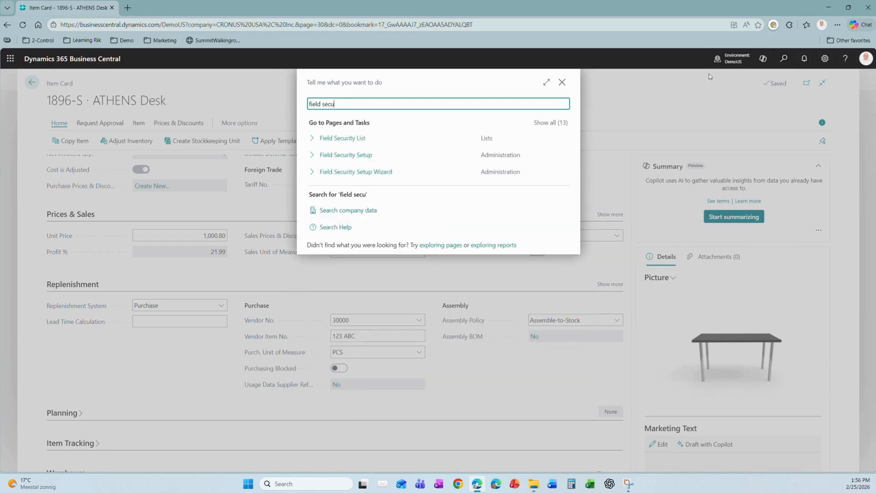
click(319, 138)
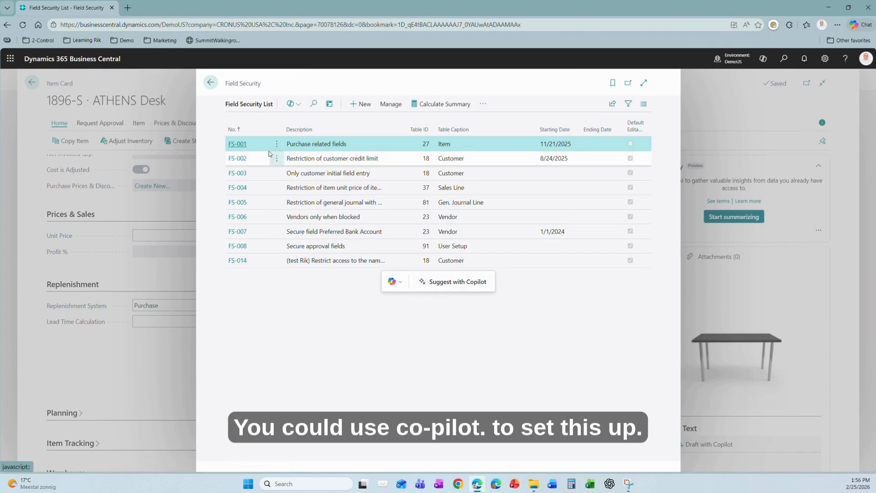
click(242, 145)
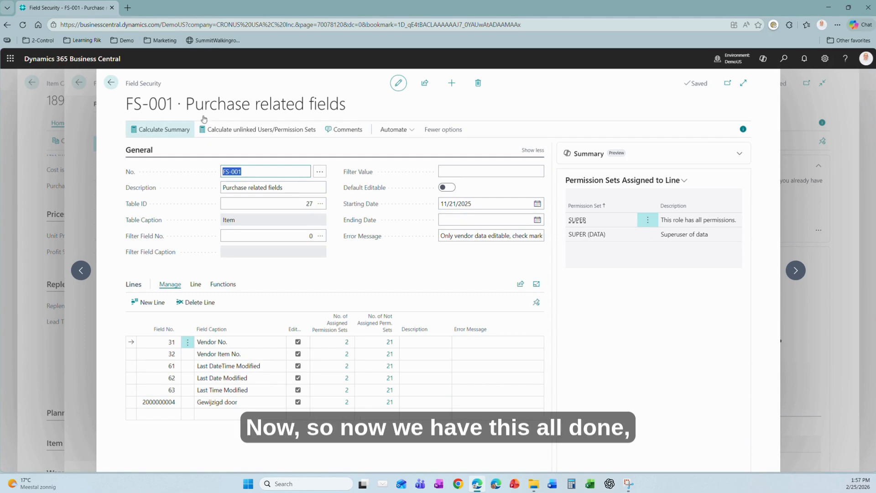
- Close the field security pages and the current item card, and open the item card of Conference Bundle 1-8
click(112, 84)
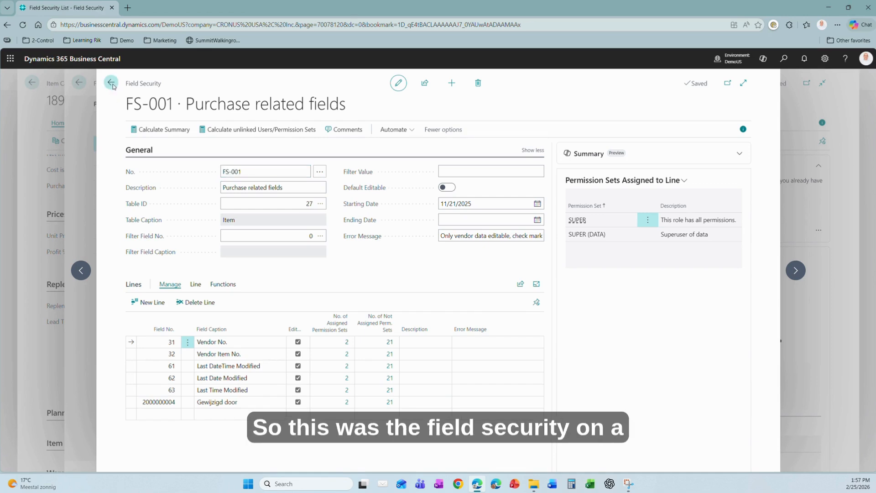
click(212, 83)
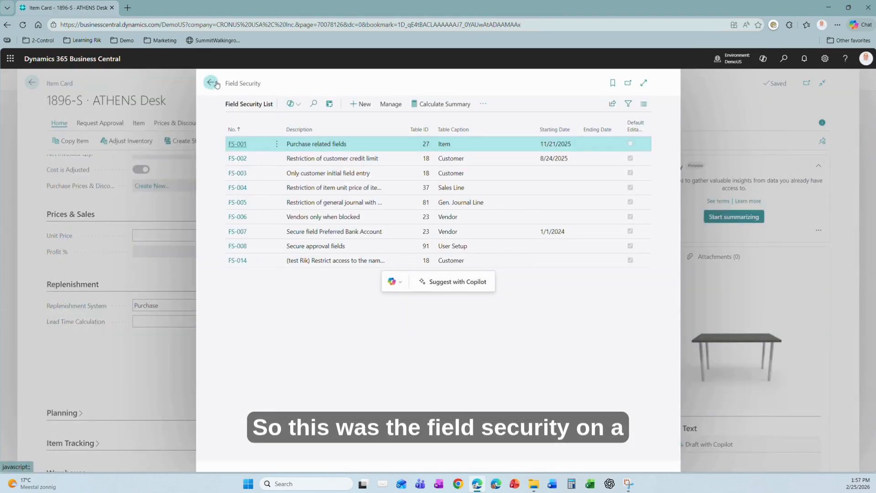
click(32, 83)
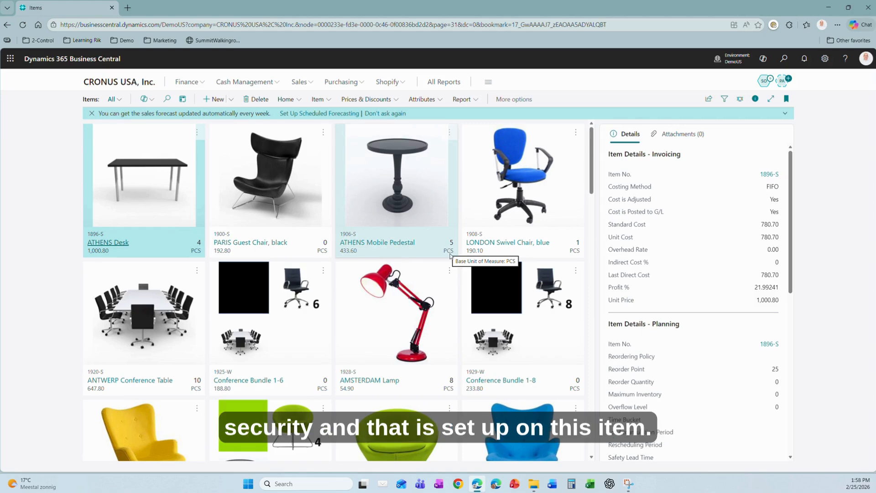
click(505, 385)
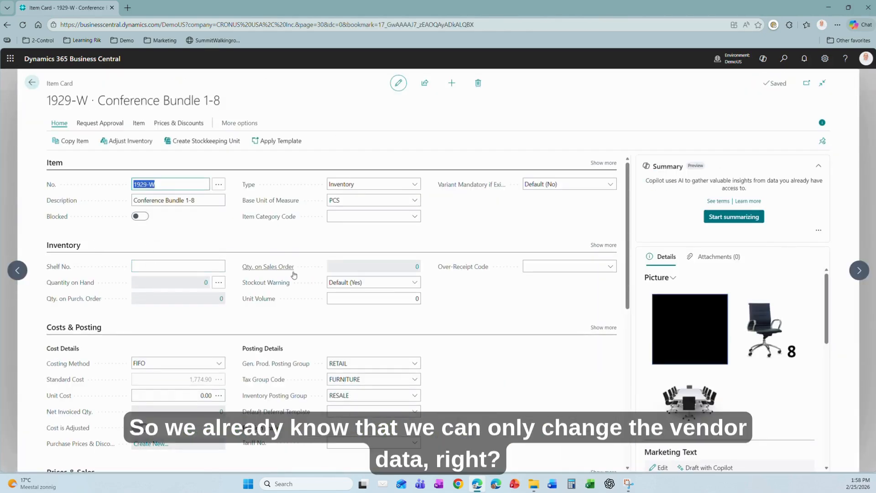
- Try to change the Vendor Item No. of Conference Bundle 1-8 to 123 ABC
scroll(294, 274, down, 5)
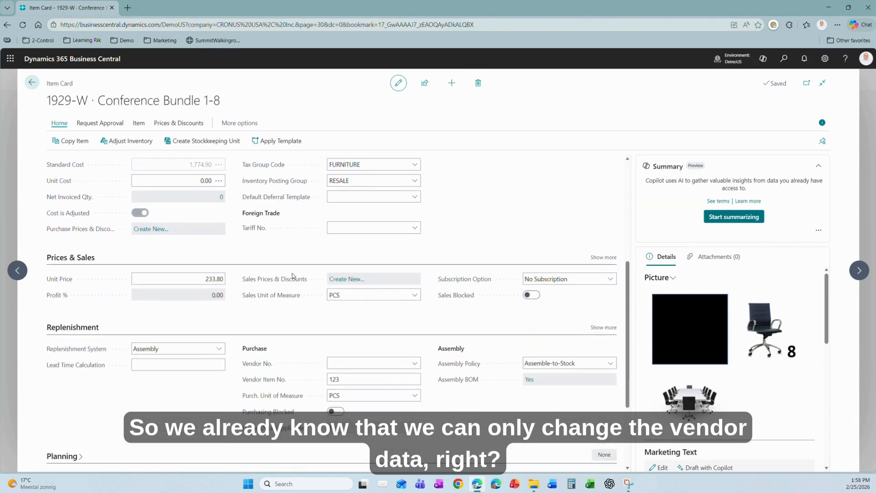
click(385, 381)
text(123)
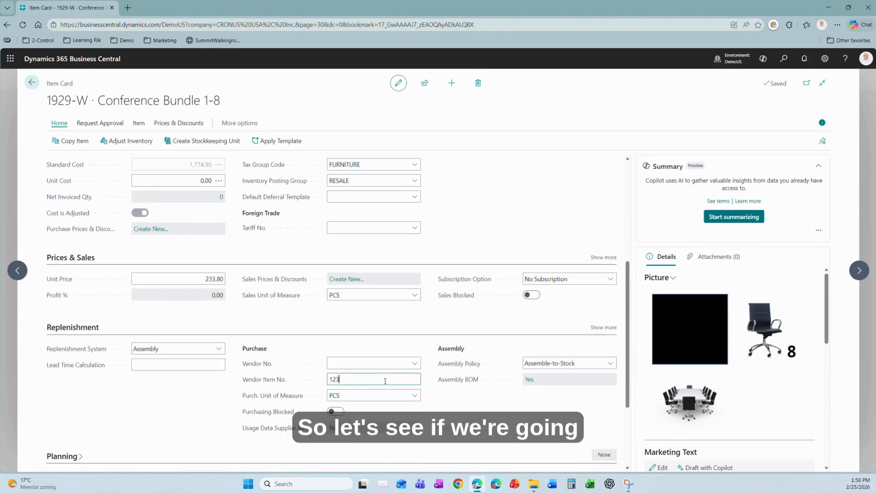
text( ABC)
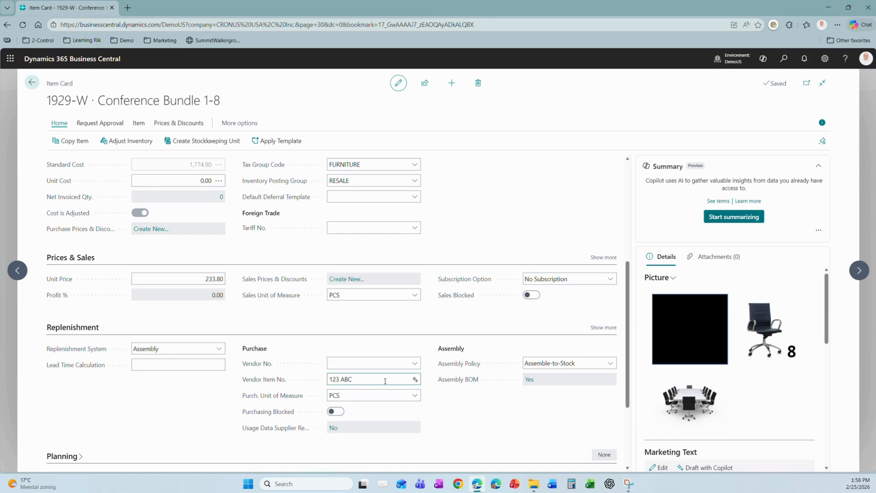
key(Tab)
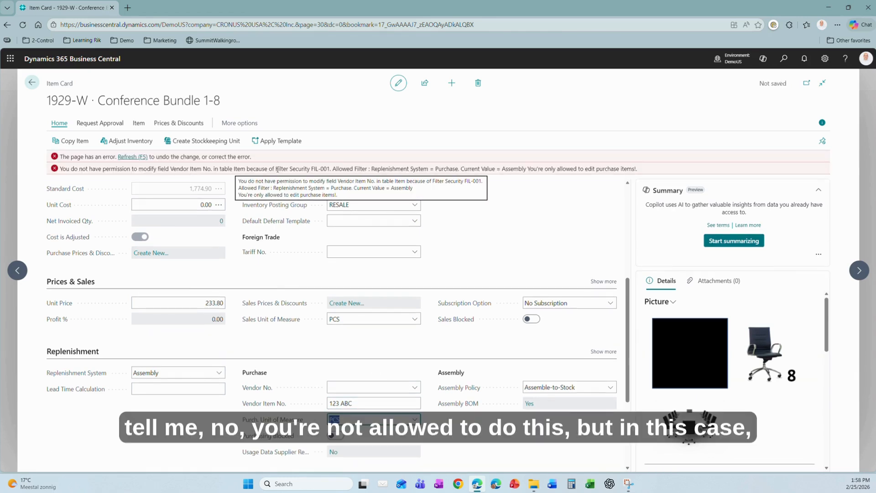
- Examine the error's filter security code, allowed filter and custom message, and refresh the item card to discard the change
drag(276, 168, 330, 168)
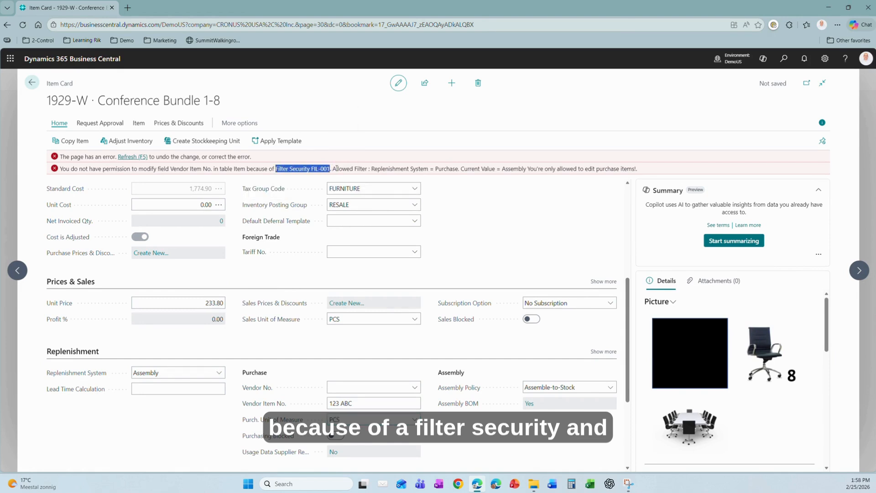
click(333, 168)
drag(333, 169, 527, 169)
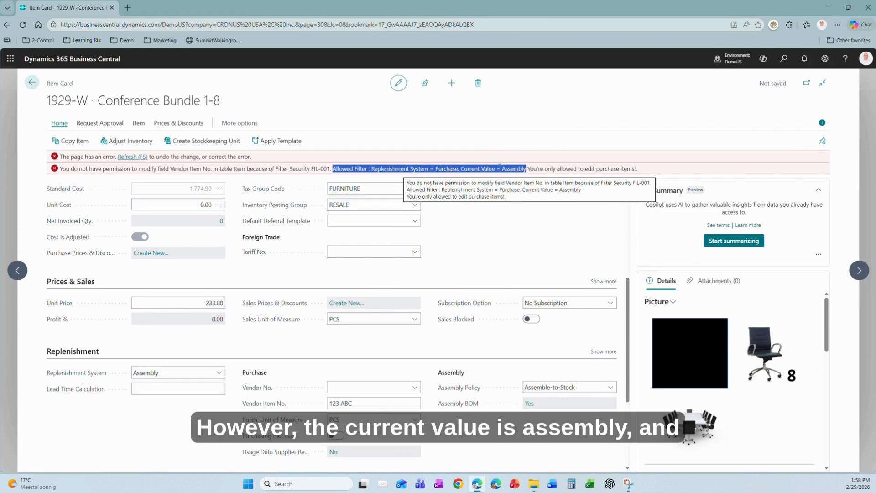
click(520, 169)
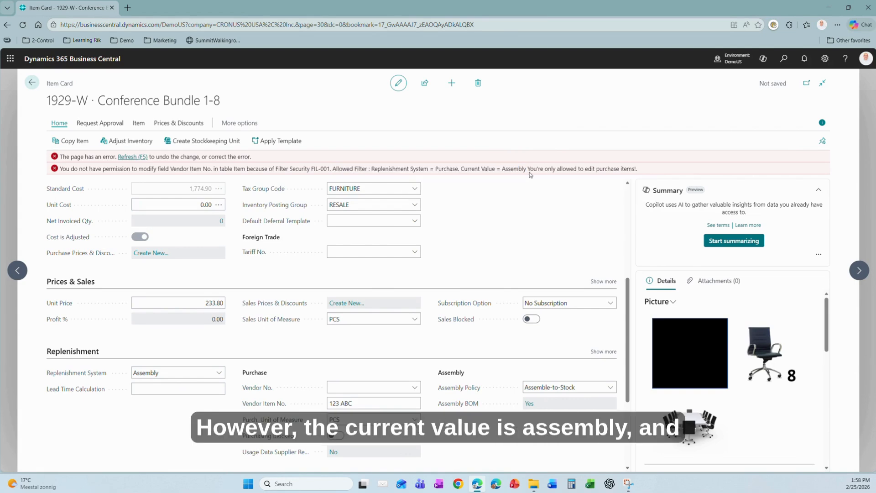
mouse_move(520, 169)
mouse_down()
mouse_move(645, 172)
mouse_move(528, 175)
mouse_up()
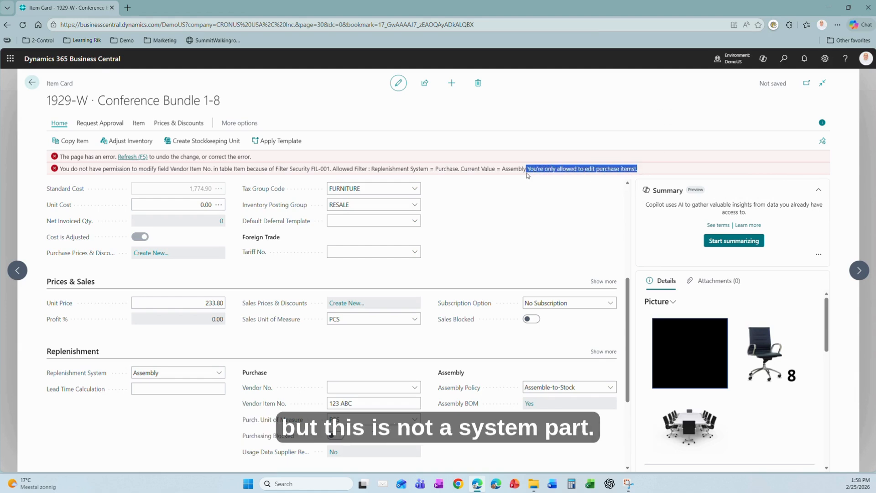
click(620, 170)
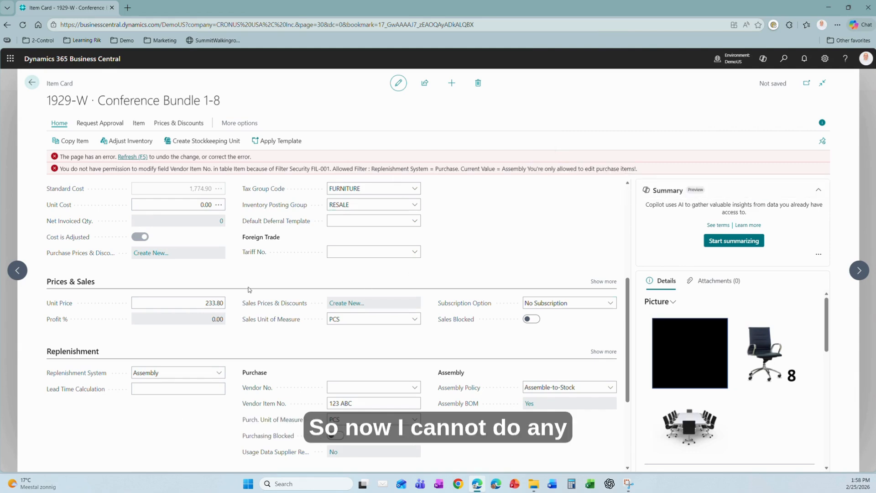
scroll(264, 292, up, 2)
scroll(265, 292, up, 3)
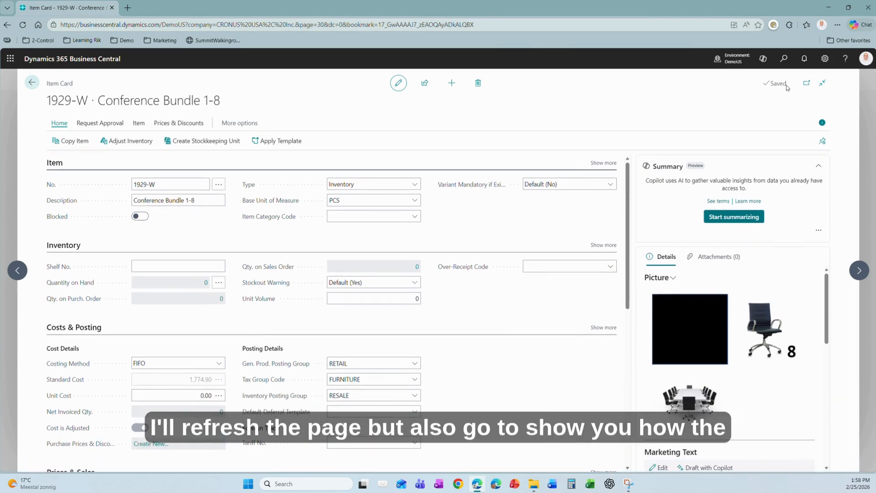
- Search for the Filter Security List and open rule FIL-001 for item management by purchasers
click(784, 59)
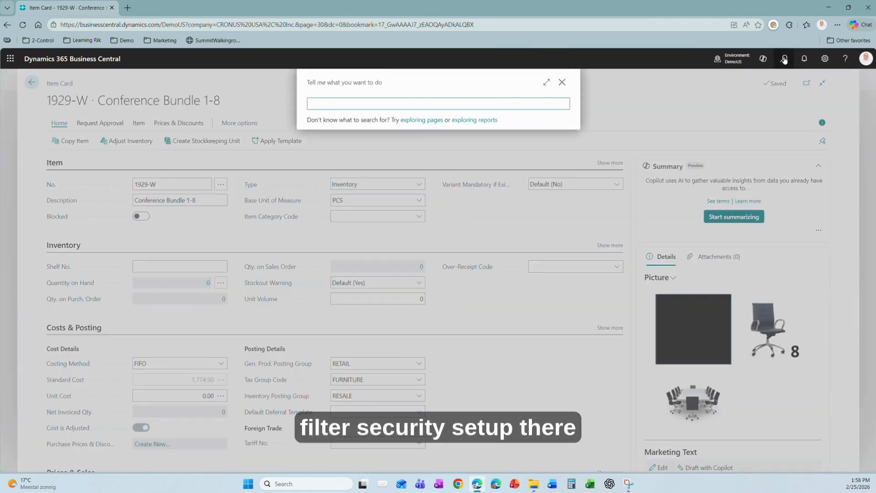
text(filter sec)
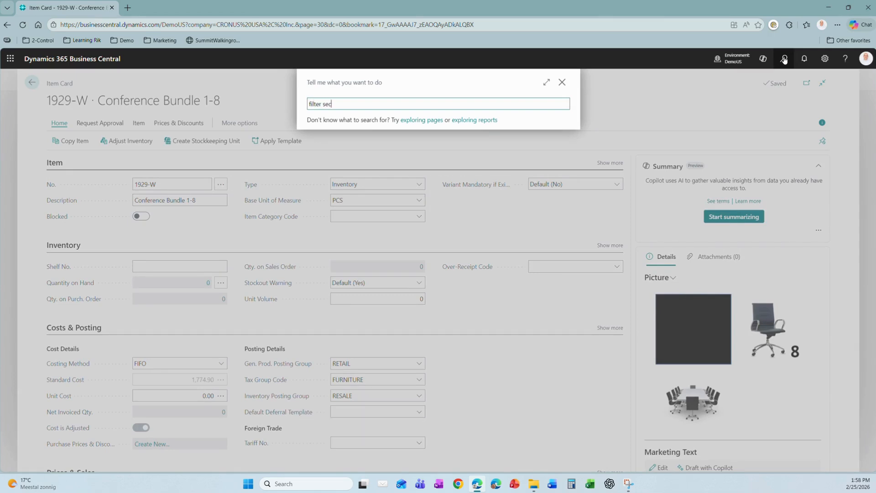
text(ur)
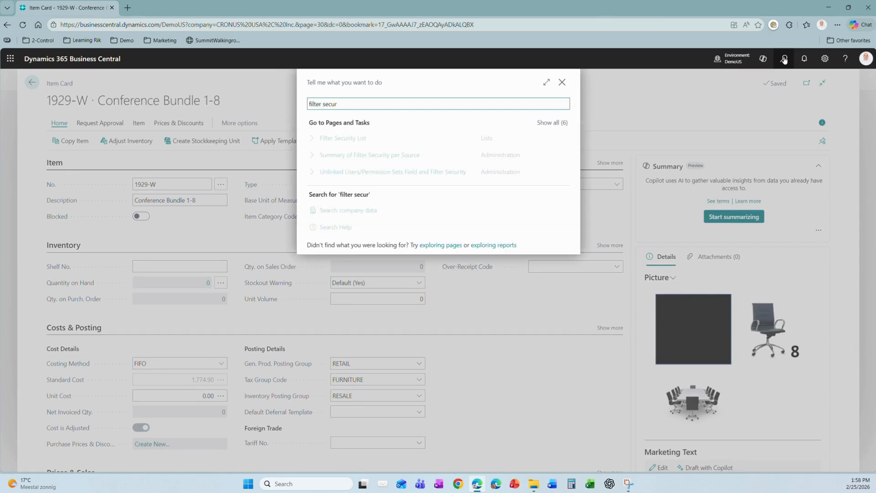
text(iry)
key(BackSpace)
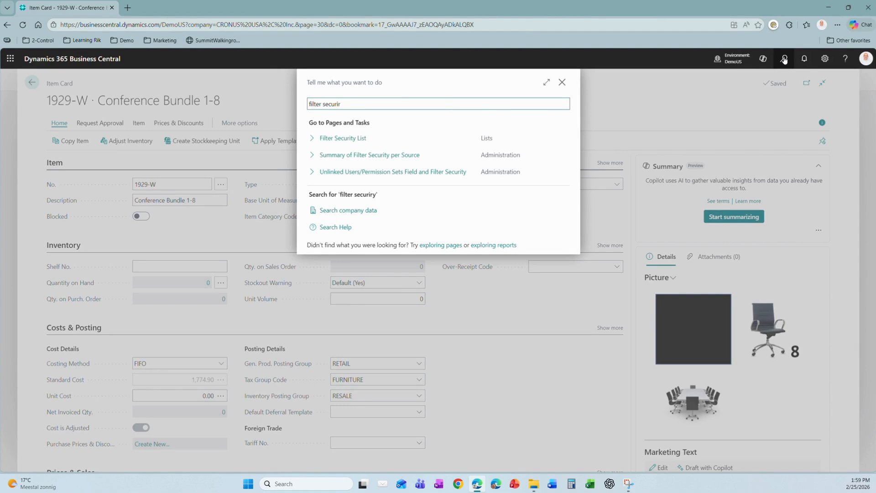
click(315, 138)
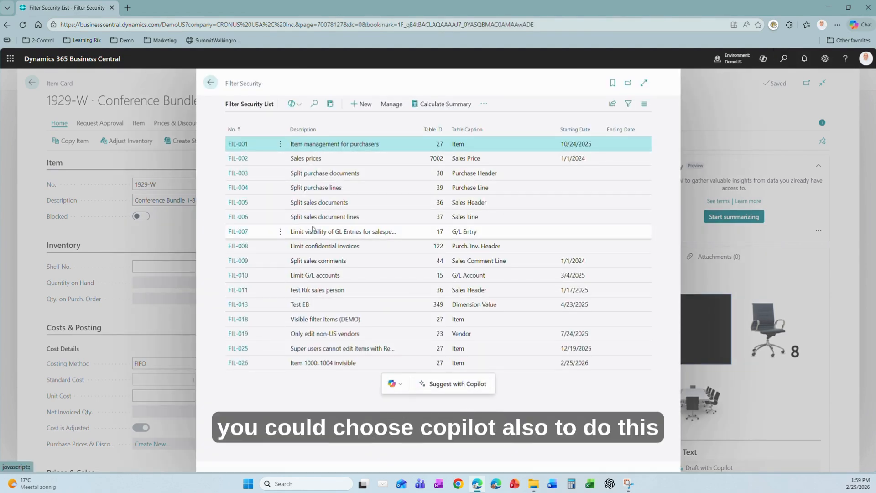
click(242, 145)
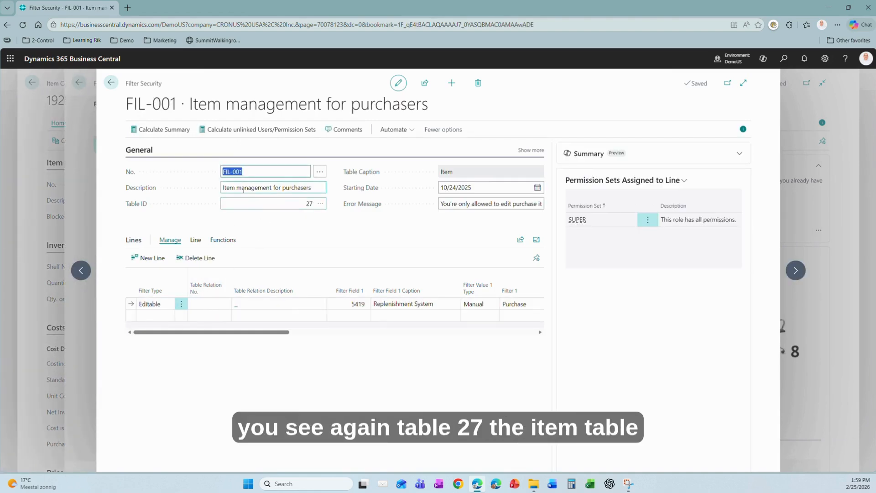
- Inspect the rule's error message, its line's filter field and value, and its filter type
click(457, 202)
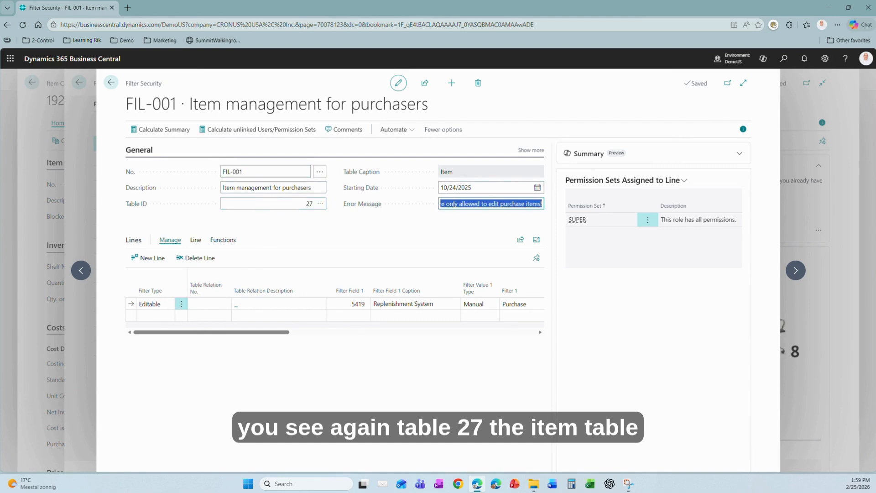
click(442, 231)
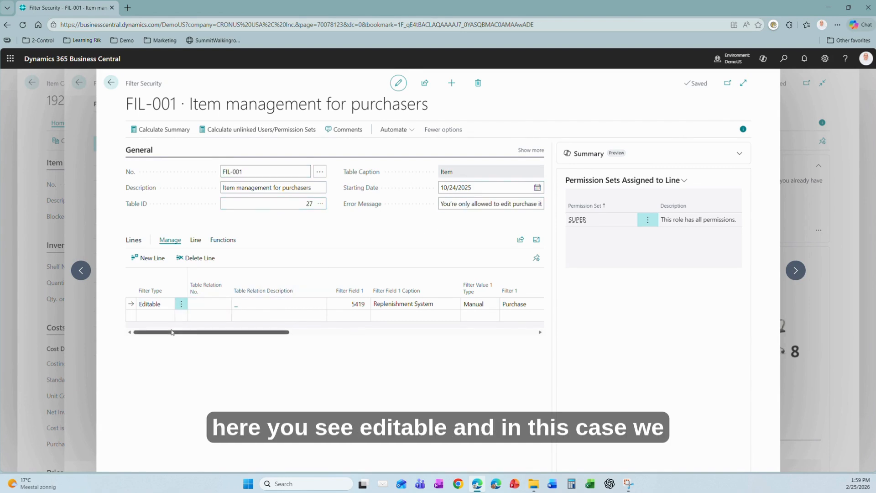
drag(176, 333, 205, 332)
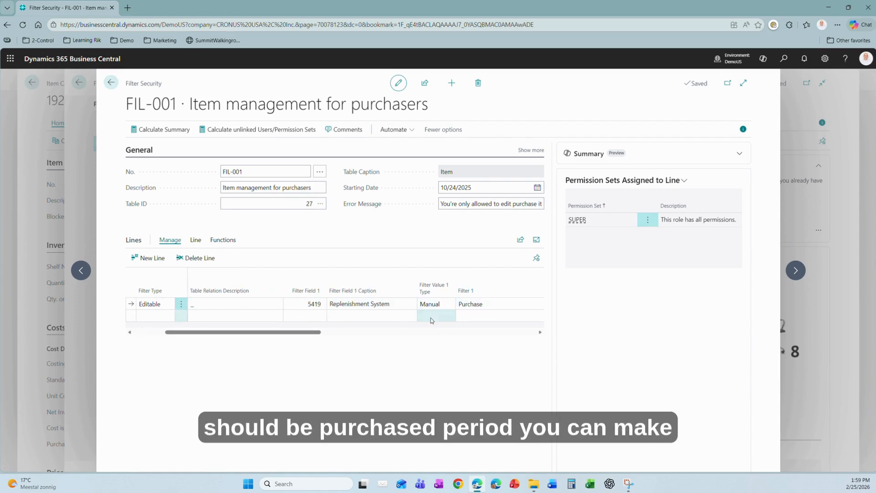
drag(312, 331, 280, 332)
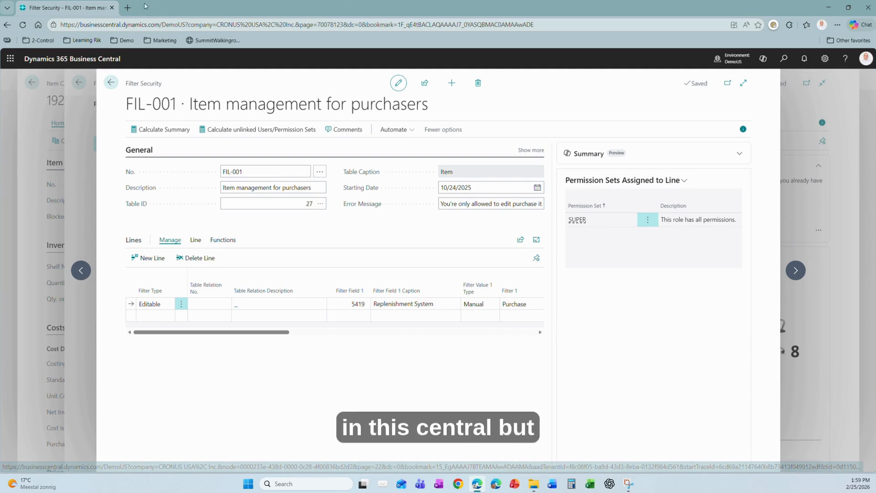
click(166, 305)
click(166, 305)
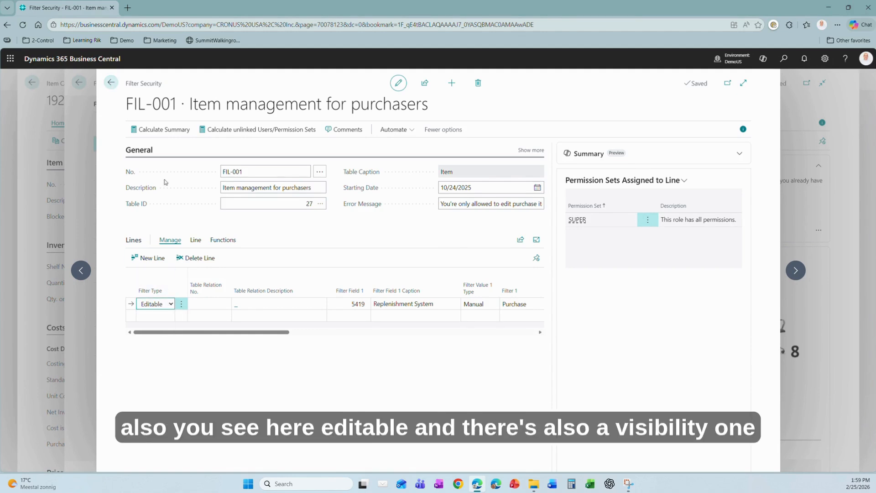
- Close the FIL-001 rule, the Filter Security List and the item card, and open the Chart of Accounts to review its account range
click(112, 86)
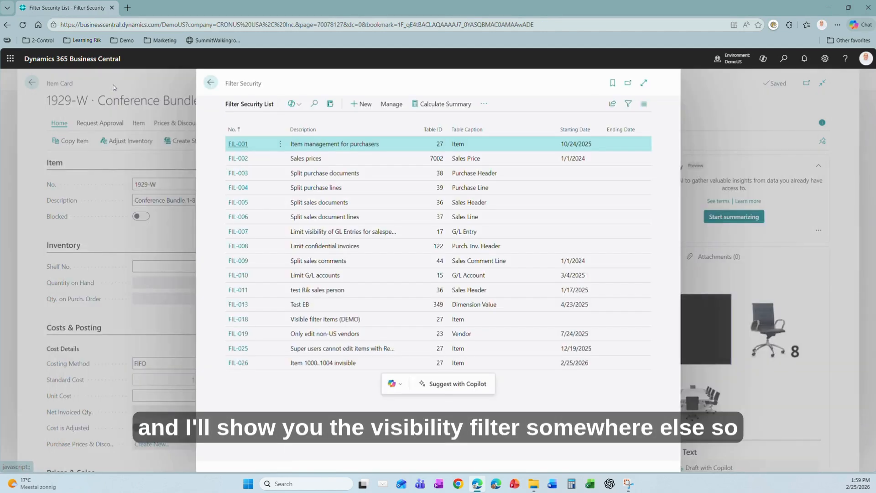
click(211, 84)
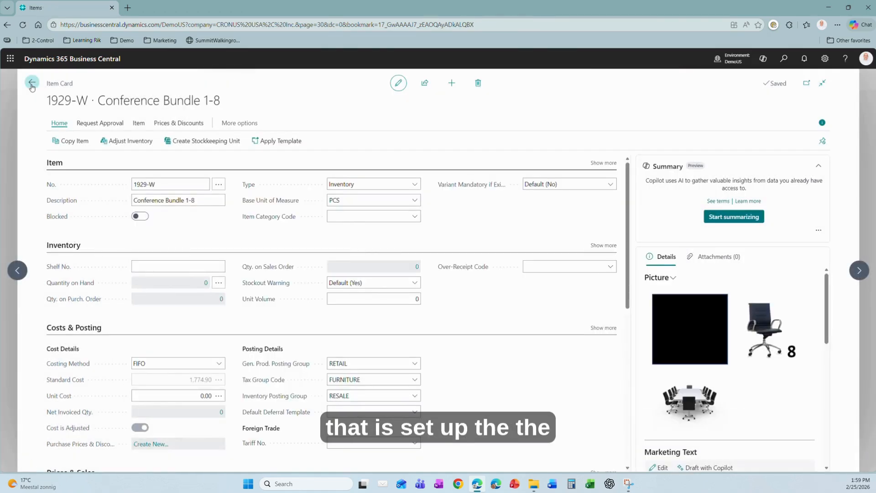
click(31, 82)
click(181, 87)
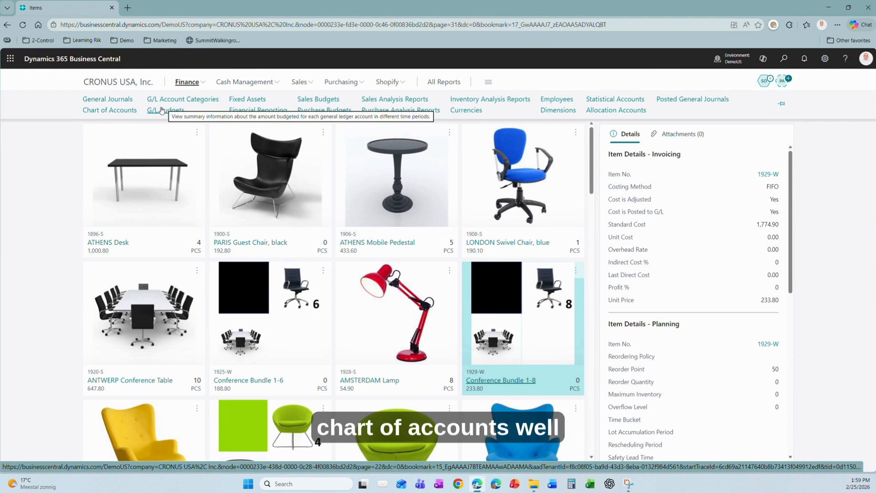
click(111, 111)
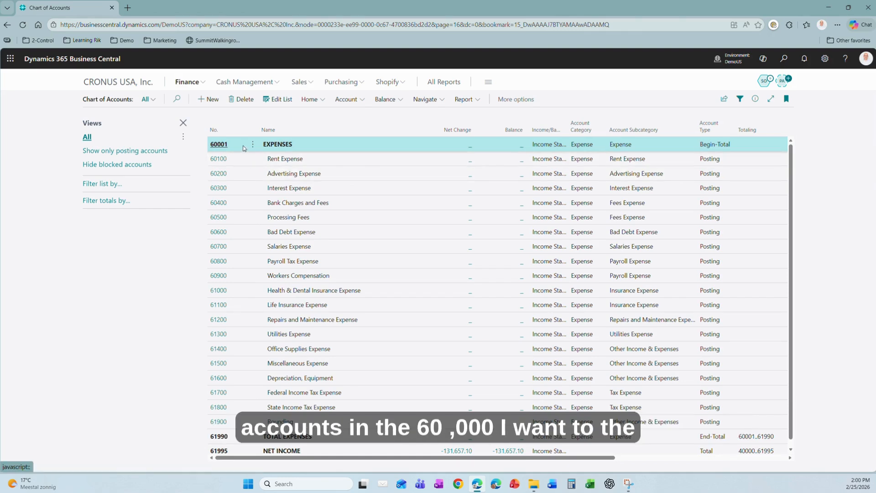
scroll(241, 177, down, 1)
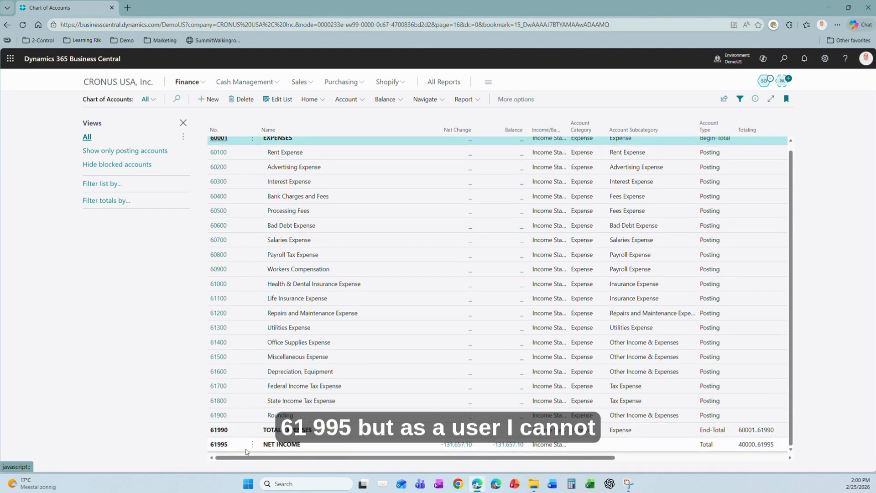
scroll(354, 377, up, 1)
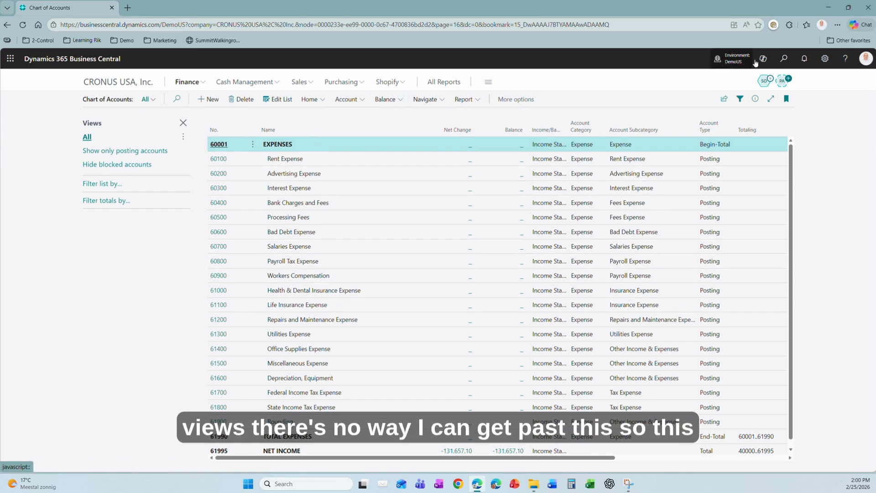
- Search for the Filter Security List and open rule FIL-010 for limiting G/L accounts
click(784, 58)
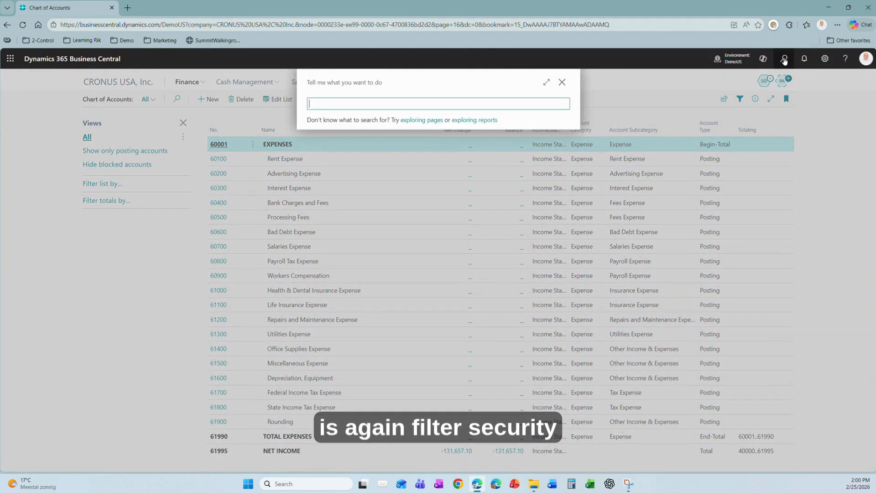
text(filter se)
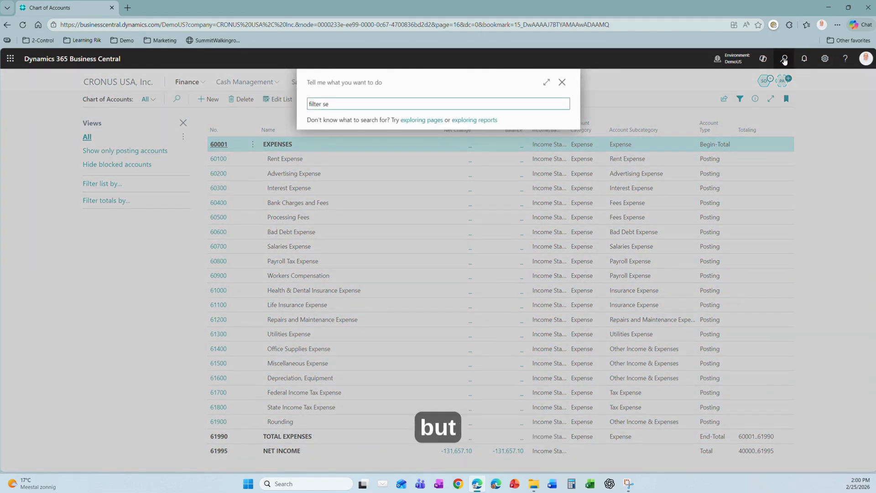
text(cu)
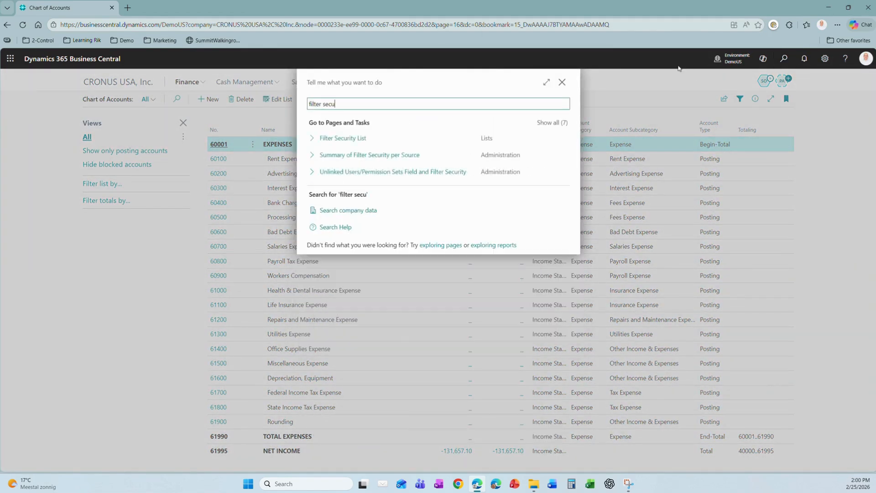
click(357, 138)
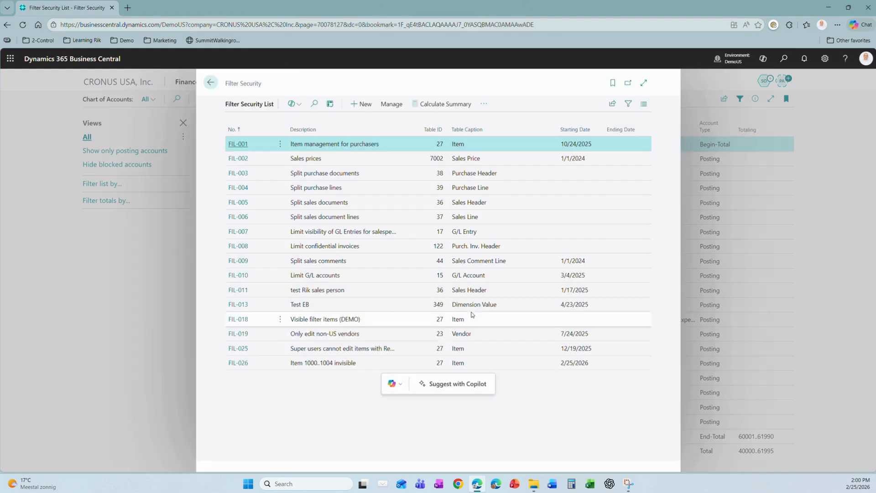
click(238, 275)
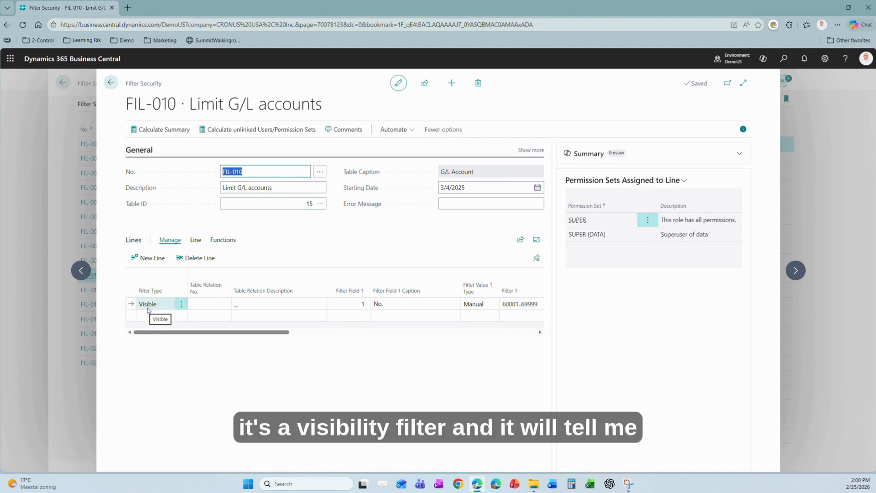
- Inspect the filter field and filter value on the G/L account rule's line, and return to the Chart of Accounts
drag(188, 333, 238, 335)
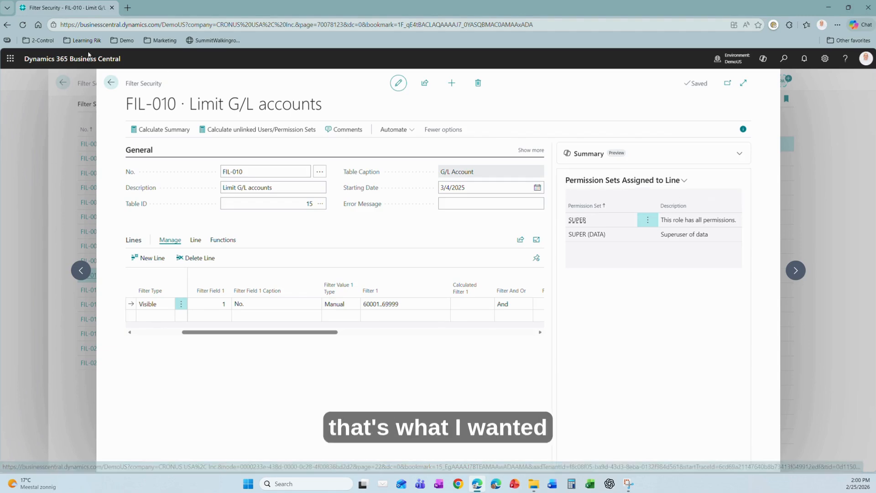
click(111, 83)
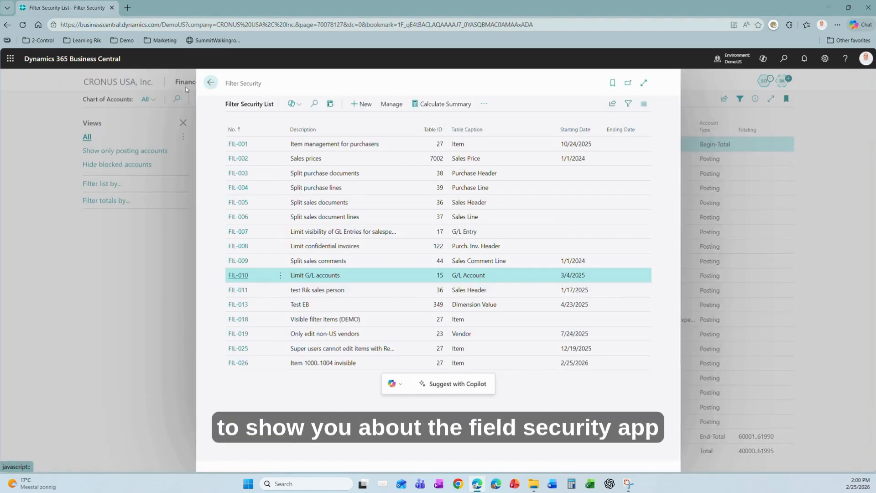
click(211, 82)
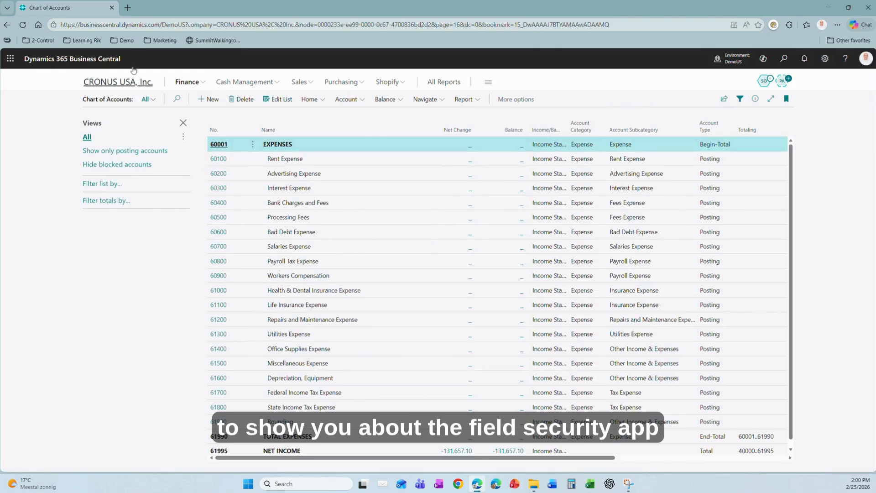
- Open the Compliance Apps (Home) help page from the Demo favorites in a new browser tab
click(127, 8)
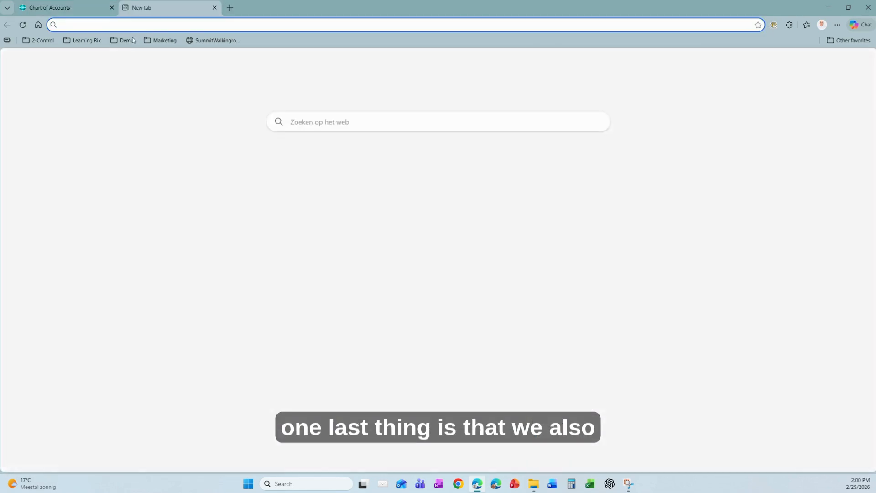
click(123, 41)
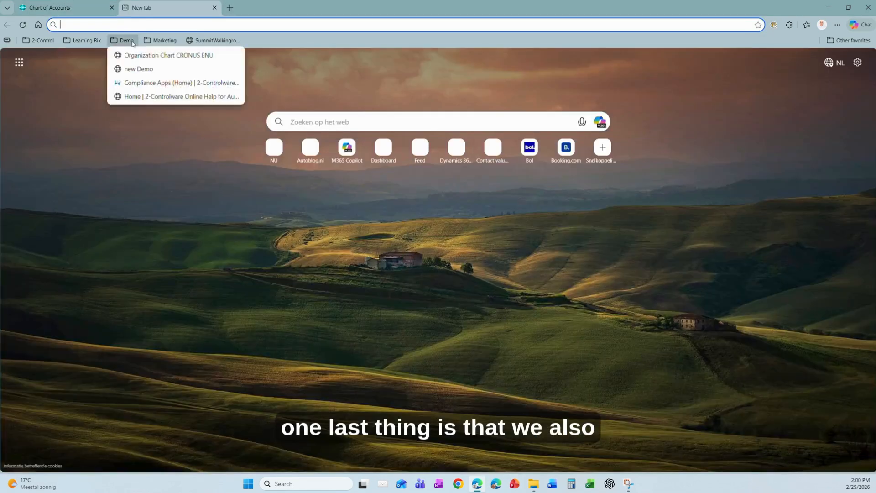
click(148, 84)
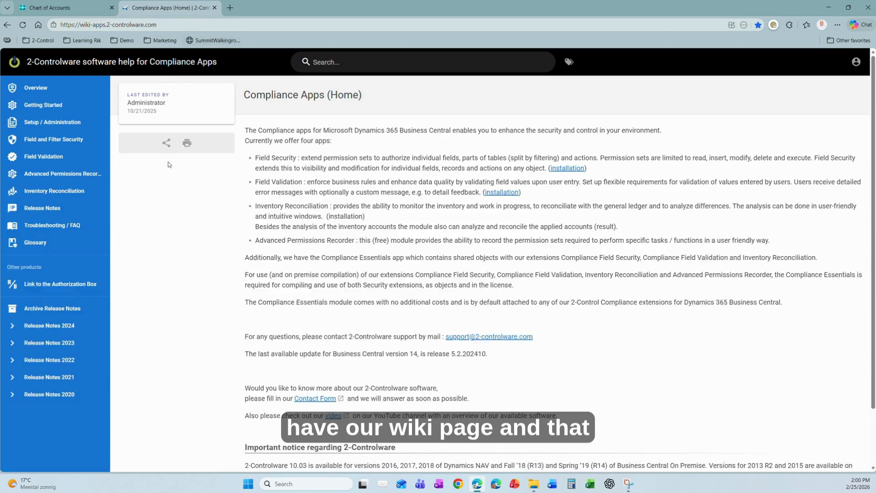